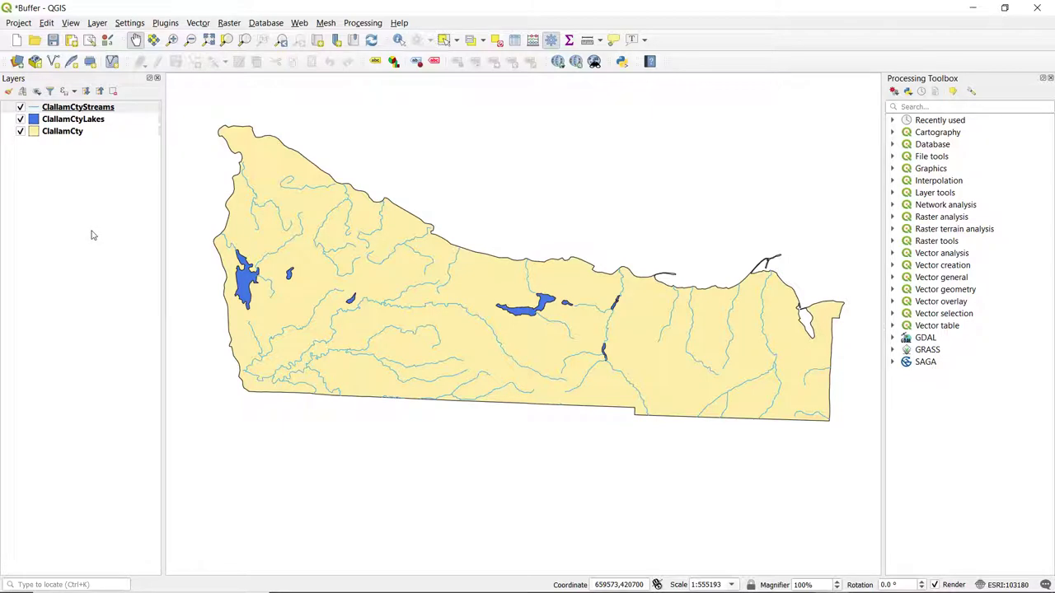
Open the Buffer algorithm from the Vector geometry group of the Processing Toolbox.
{"action": "left_click", "coordinate": [200, 23]}
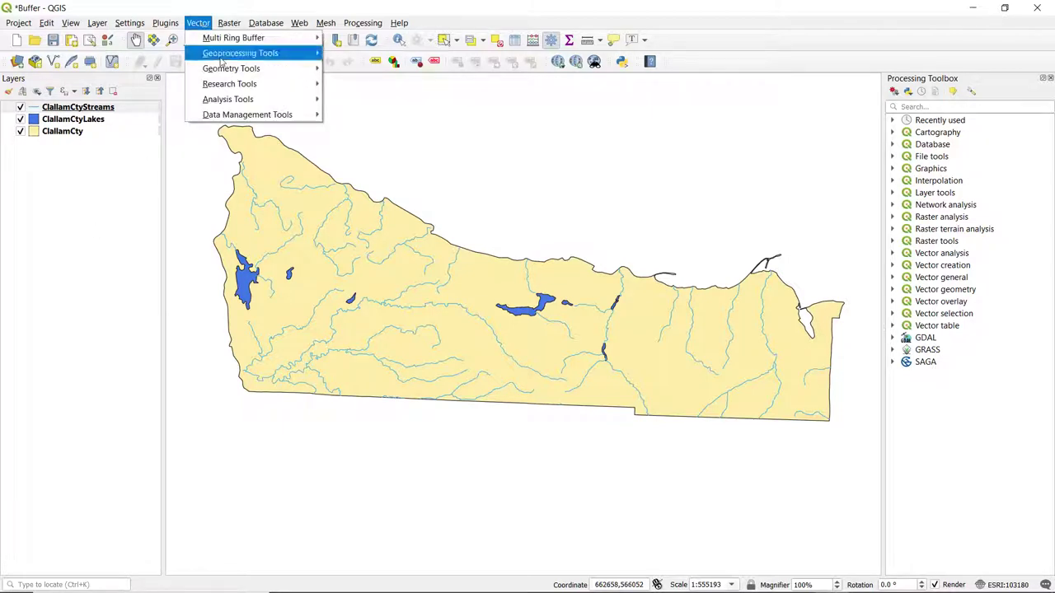
{"action": "mouse_move", "coordinate": [233, 59]}
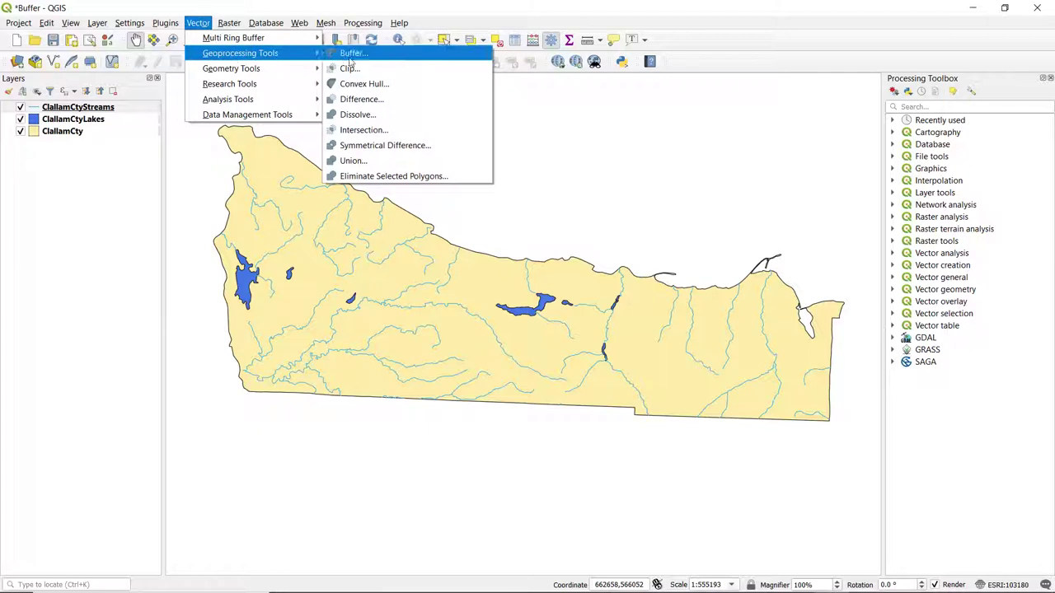
{"action": "left_click", "coordinate": [960, 107]}
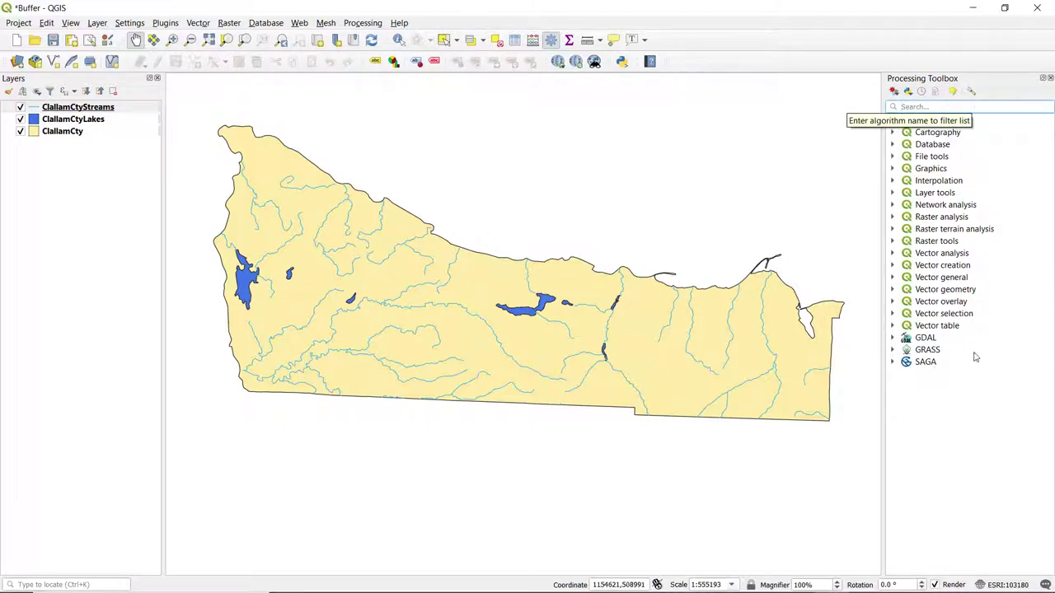
{"action": "left_click", "coordinate": [893, 290]}
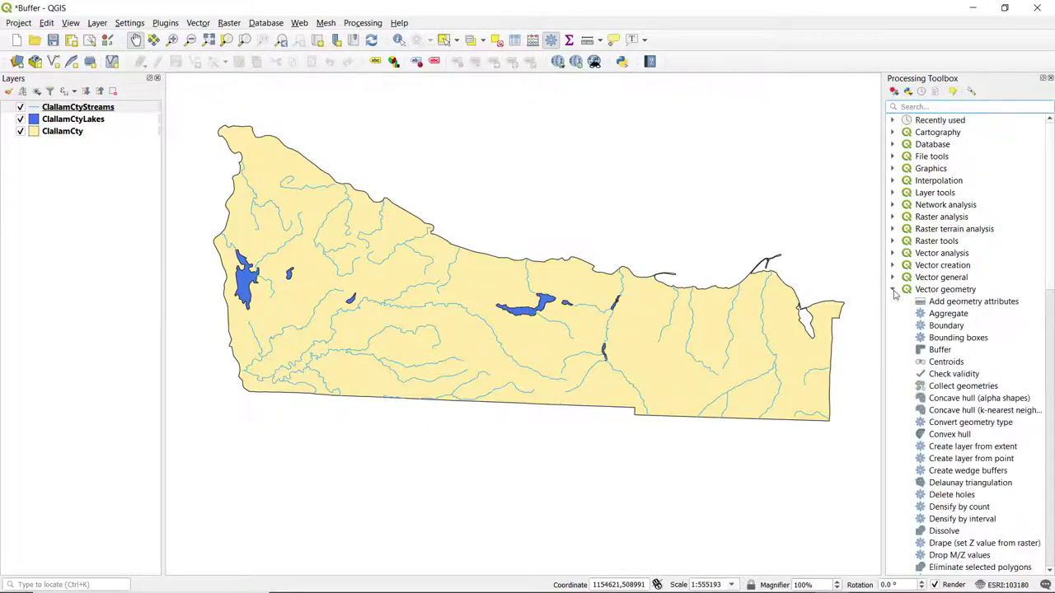
{"action": "double_click", "coordinate": [939, 350]}
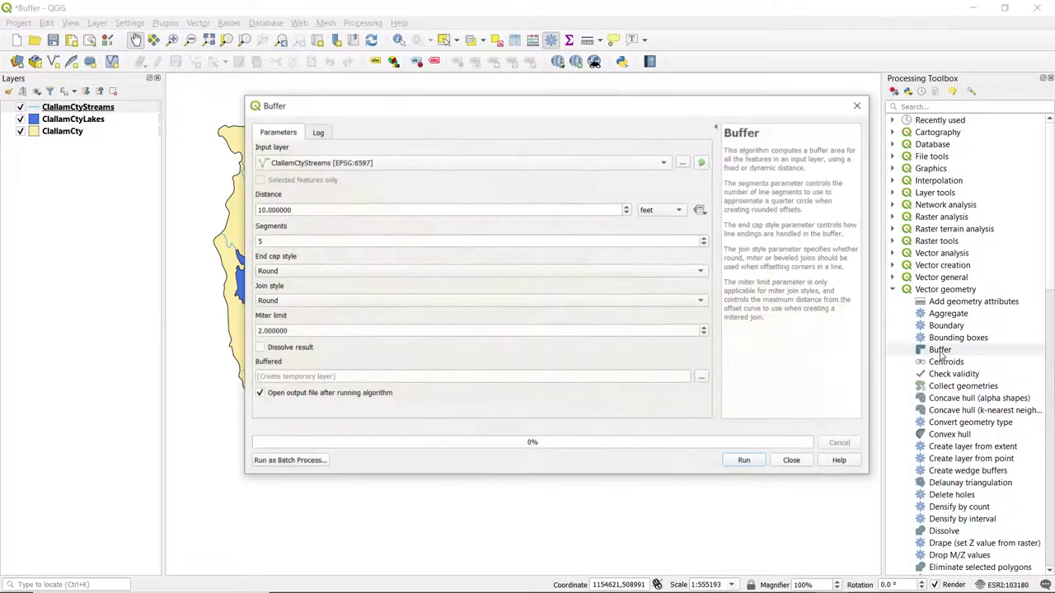
Keep ClallamCtyStreams as input, with a distance of 250 feet and 25 segments.
{"action": "left_click", "coordinate": [311, 164]}
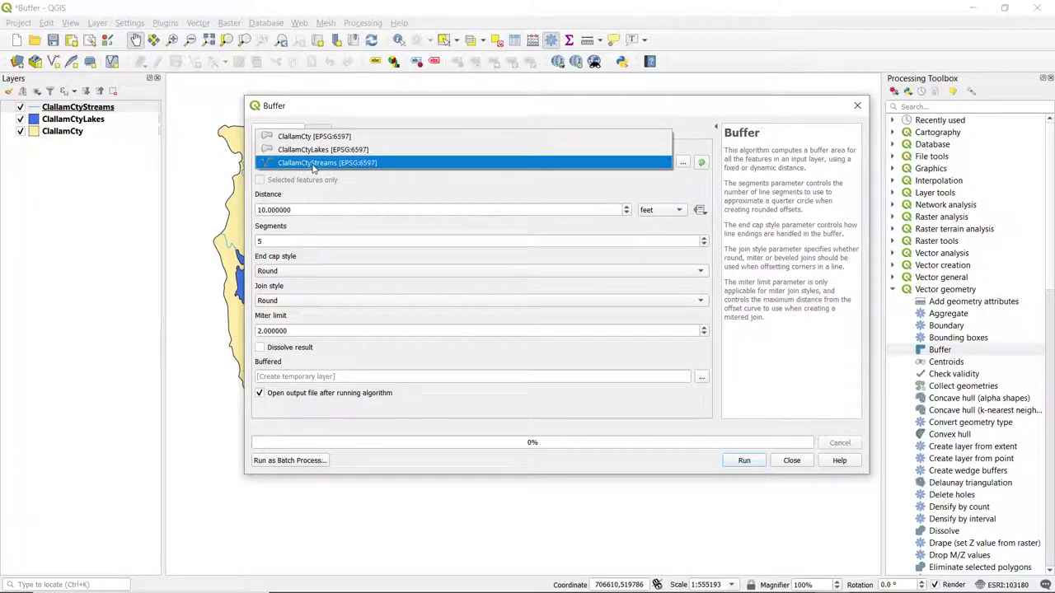
{"action": "left_click", "coordinate": [392, 165]}
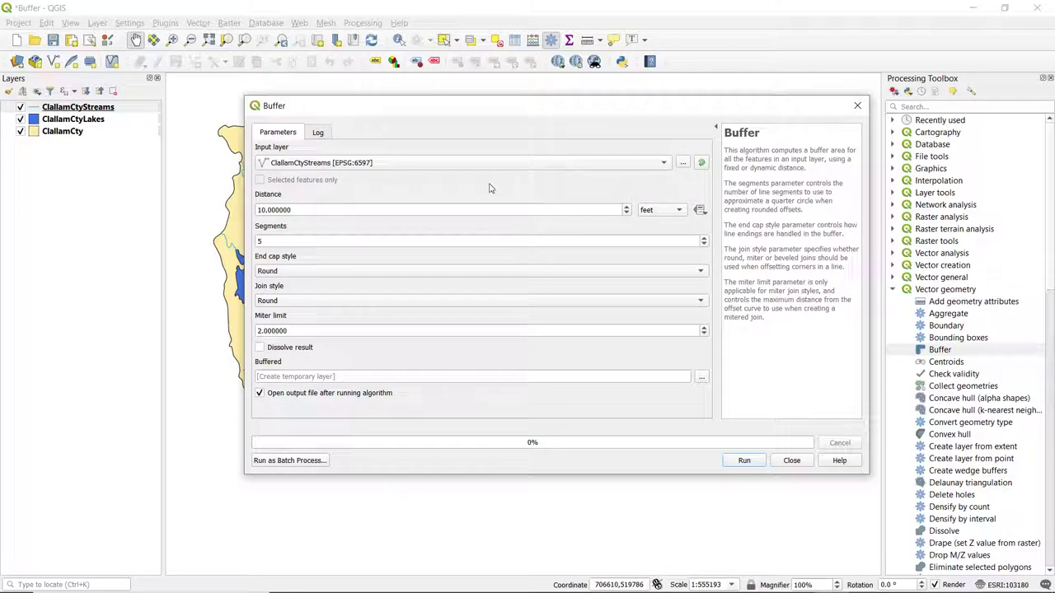
{"action": "left_click", "coordinate": [260, 209]}
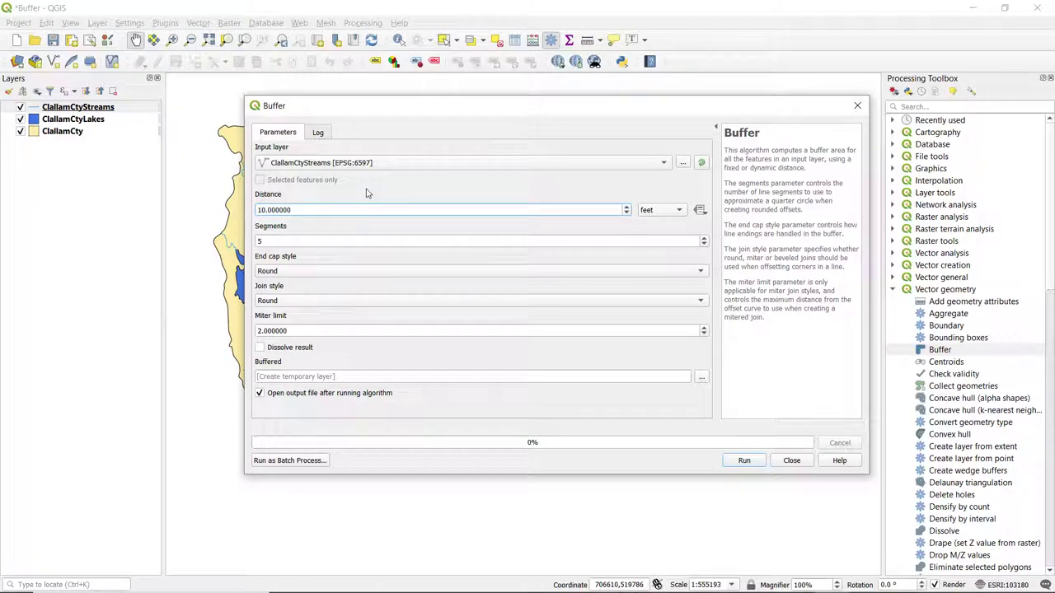
{"action": "key", "text": "BackSpace"}
{"action": "type", "text": "25"}
{"action": "left_click", "coordinate": [679, 212]}
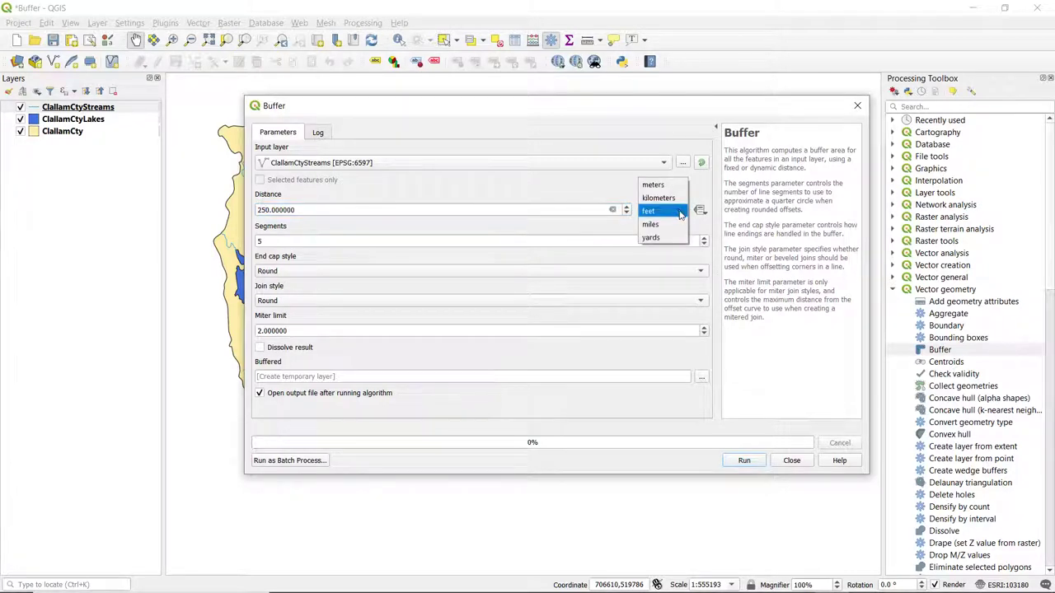
{"action": "left_click", "coordinate": [680, 214]}
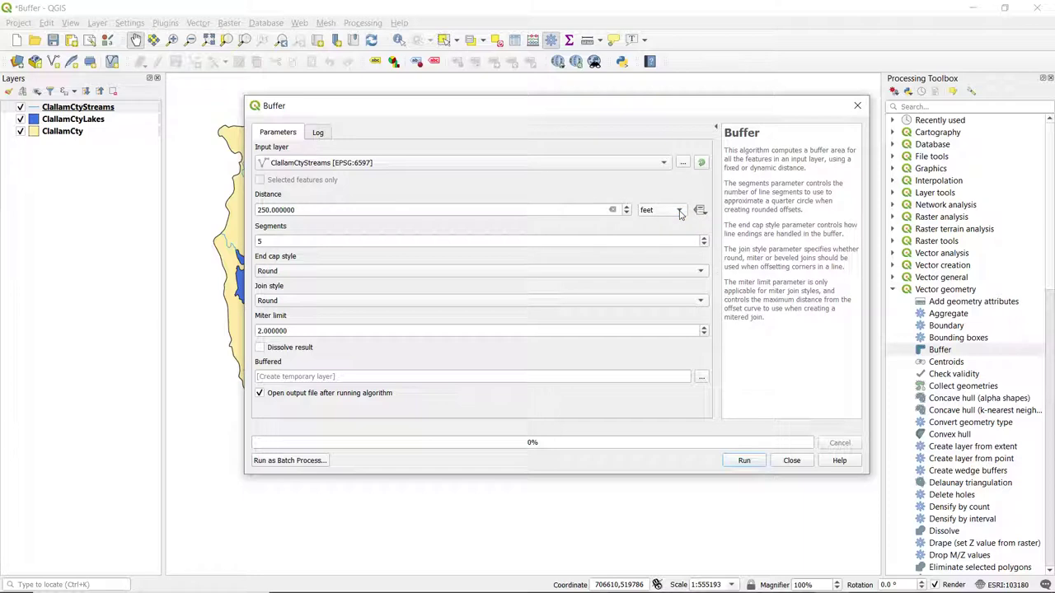
{"action": "double_click", "coordinate": [276, 241]}
{"action": "type", "text": "25"}
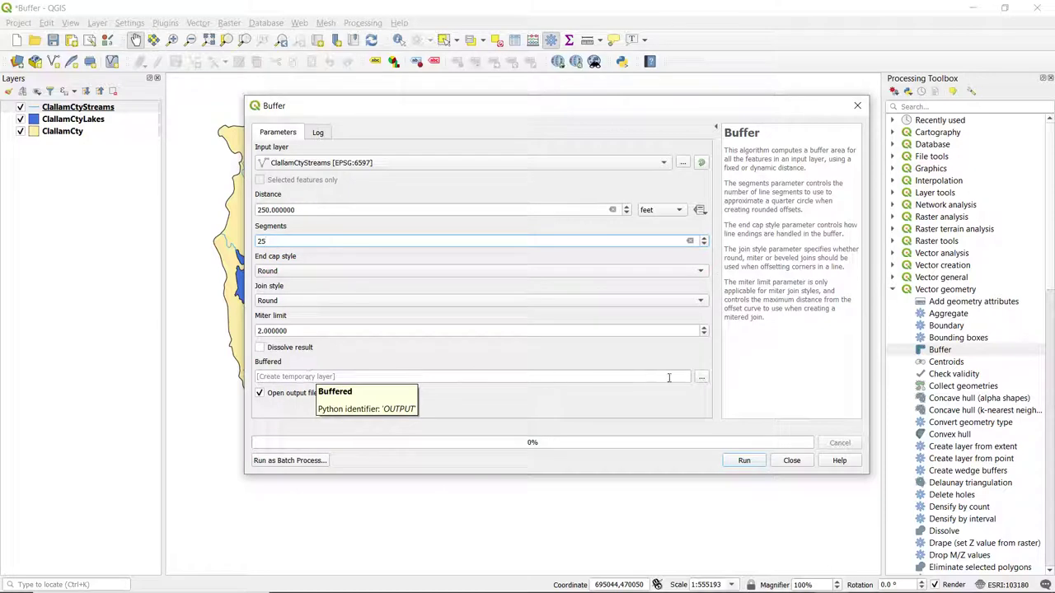
Save the buffer output as StreamBuffer250 and run the Buffer.
{"action": "left_click", "coordinate": [701, 377]}
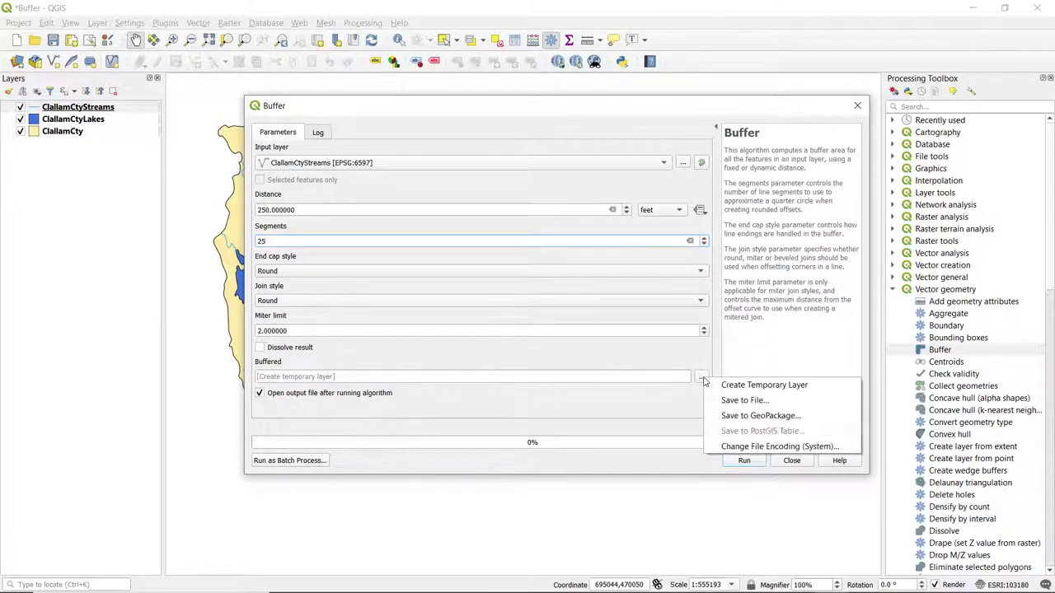
{"action": "left_click", "coordinate": [730, 401]}
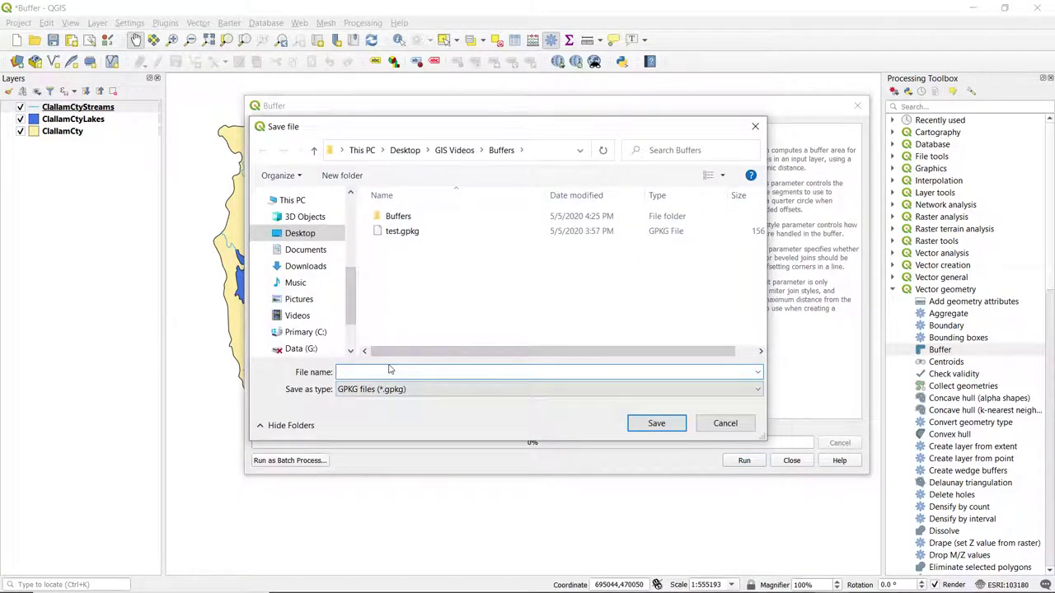
{"action": "type", "text": "StreamBuffer250"}
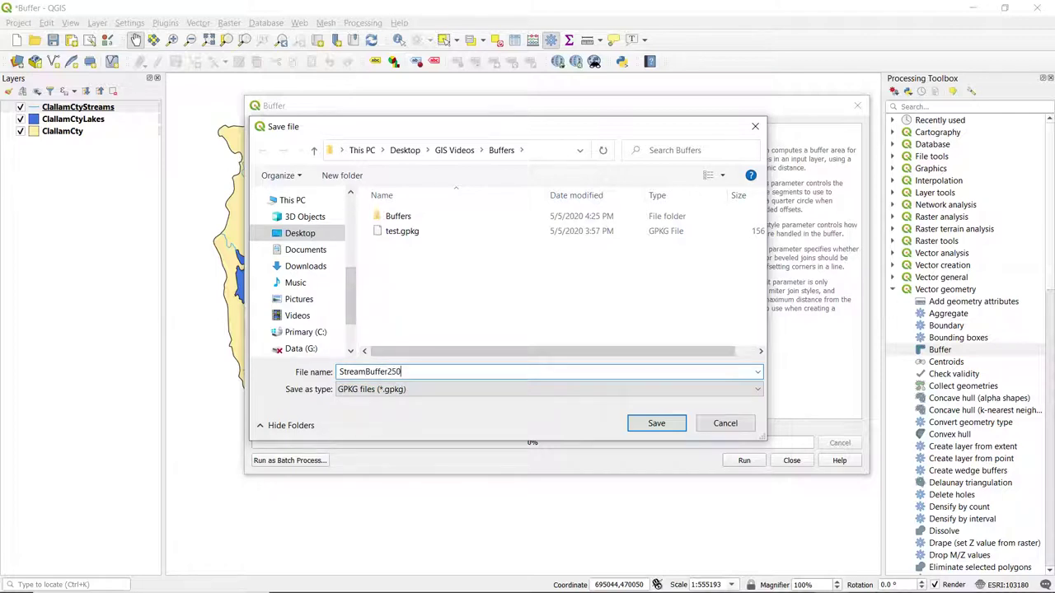
{"action": "left_click", "coordinate": [657, 425]}
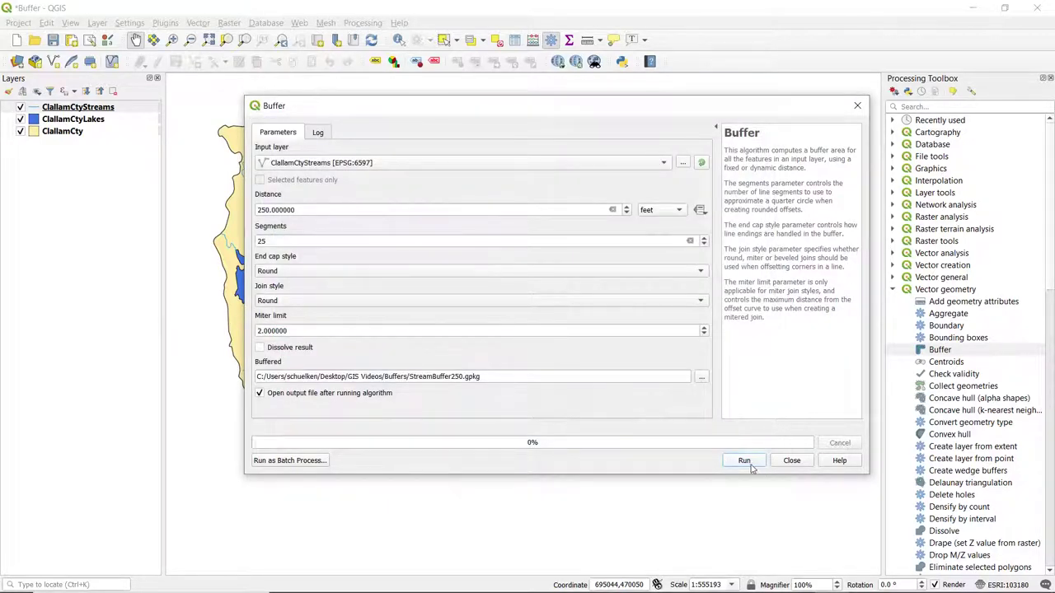
{"action": "left_click", "coordinate": [744, 461]}
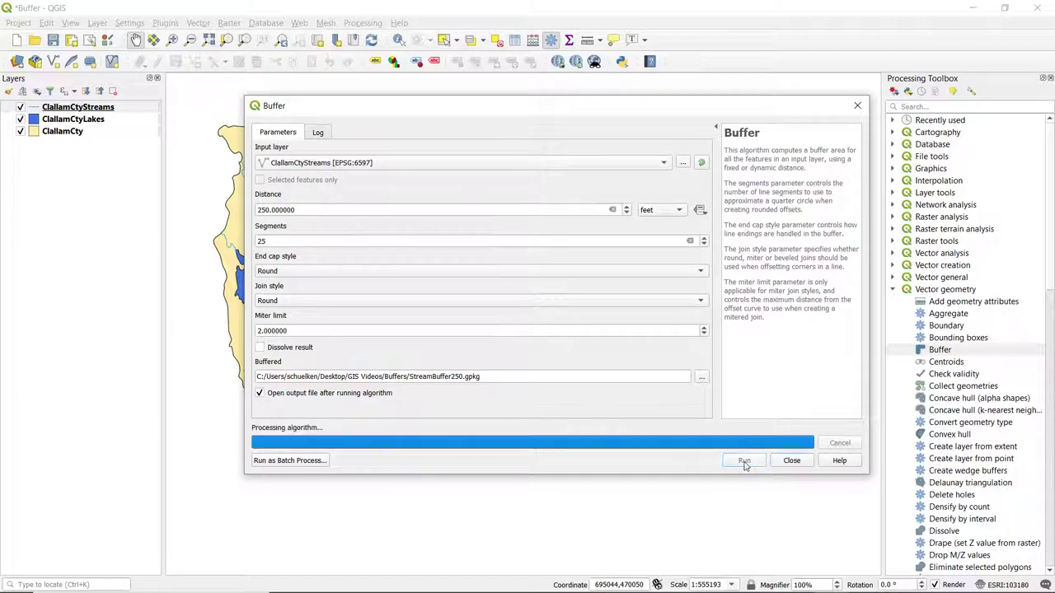
Close the Buffer dialog and zoom in on the buffered stream.
{"action": "left_click", "coordinate": [793, 461]}
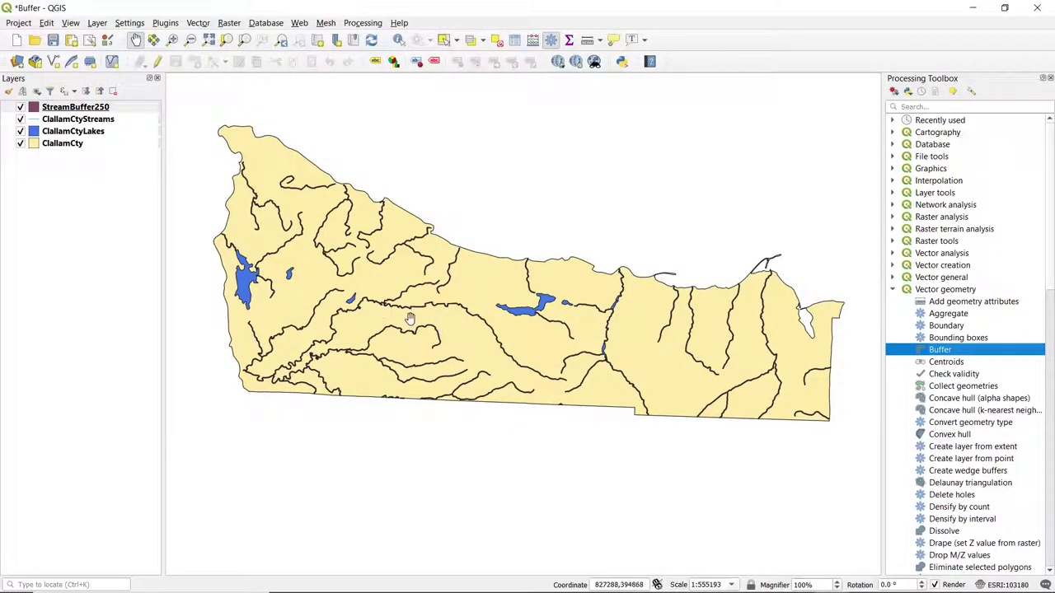
{"action": "scroll", "coordinate": [534, 395], "scroll_direction": "up", "scroll_amount": 5}
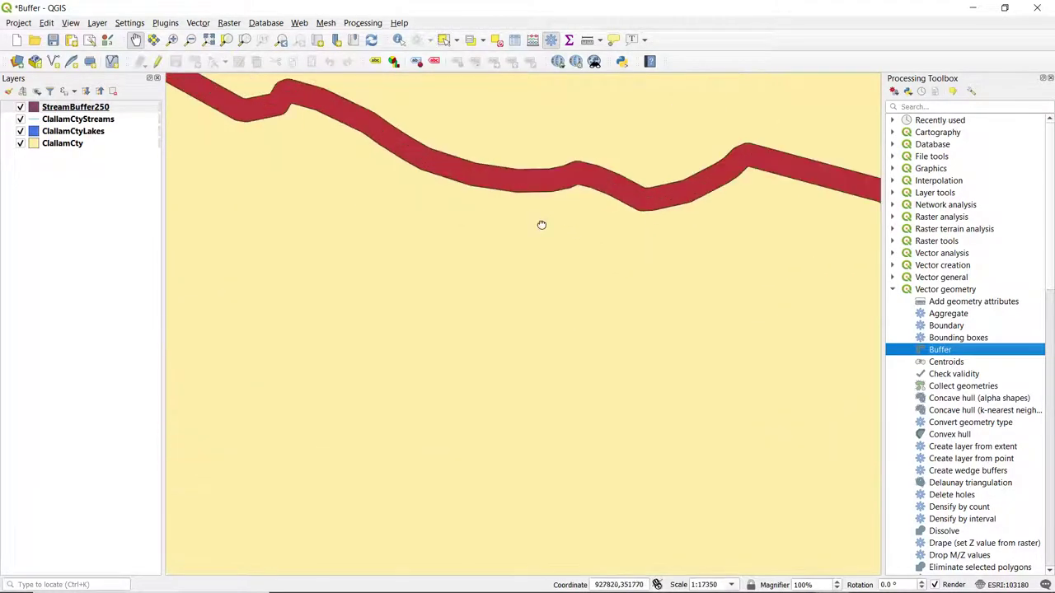
{"action": "left_click_drag", "start_coordinate": [541, 226], "coordinate": [555, 342]}
{"action": "scroll", "coordinate": [539, 309], "scroll_direction": "up", "scroll_amount": 1}
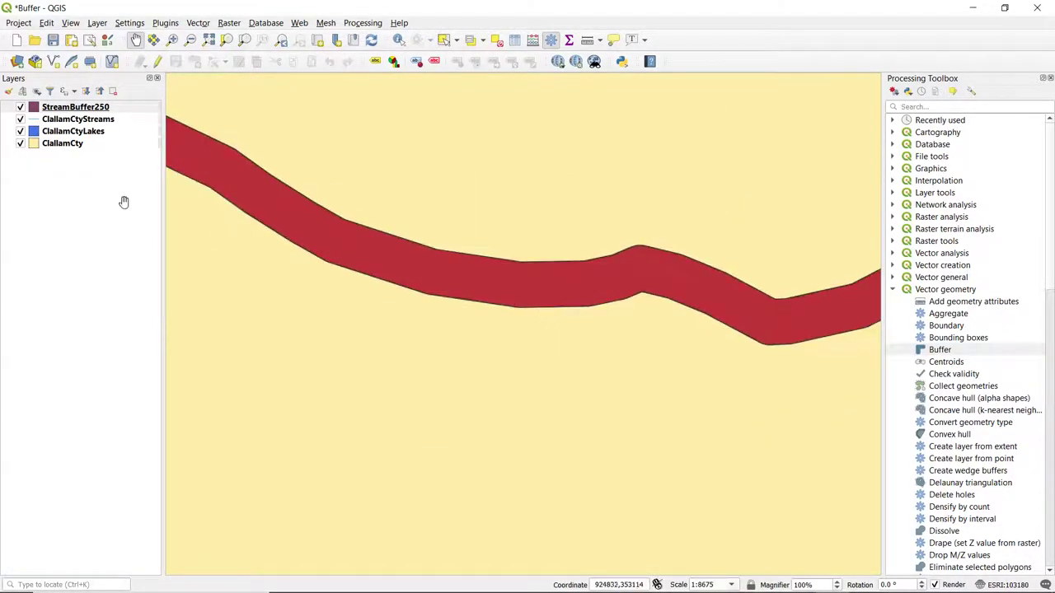
Move StreamBuffer250 below ClallamCtyStreams, hide the stream lines, and zoom back out.
{"action": "left_click_drag", "start_coordinate": [53, 110], "coordinate": [63, 135]}
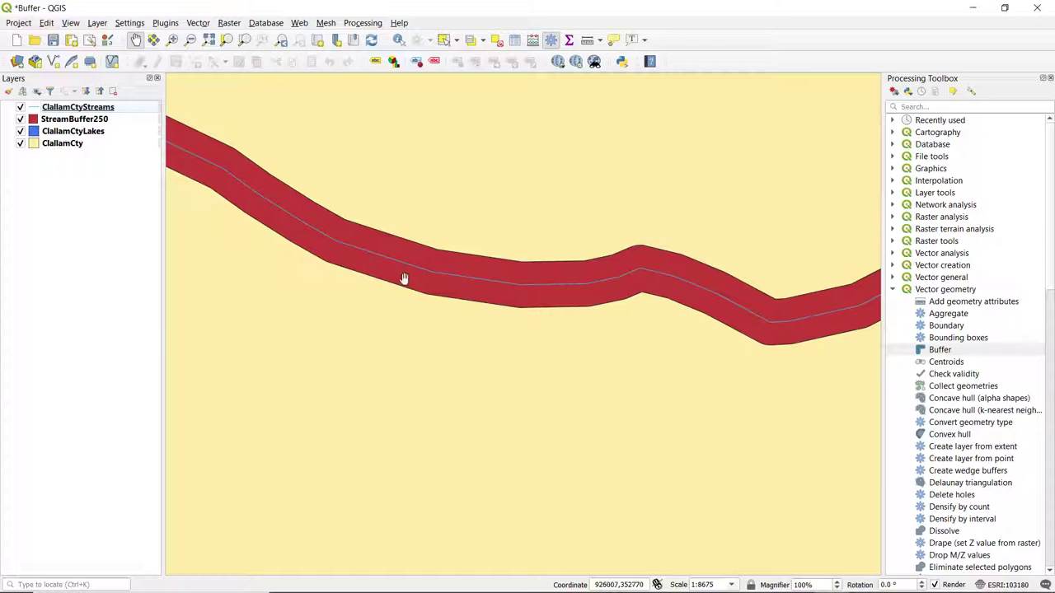
{"action": "left_click", "coordinate": [21, 119]}
{"action": "left_click", "coordinate": [21, 120]}
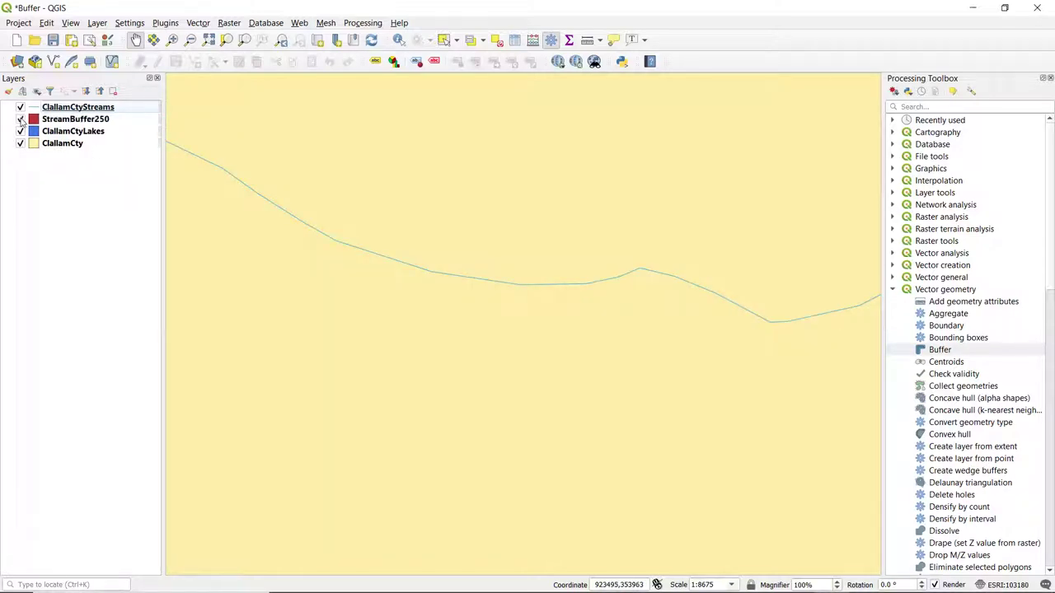
{"action": "left_click", "coordinate": [20, 107]}
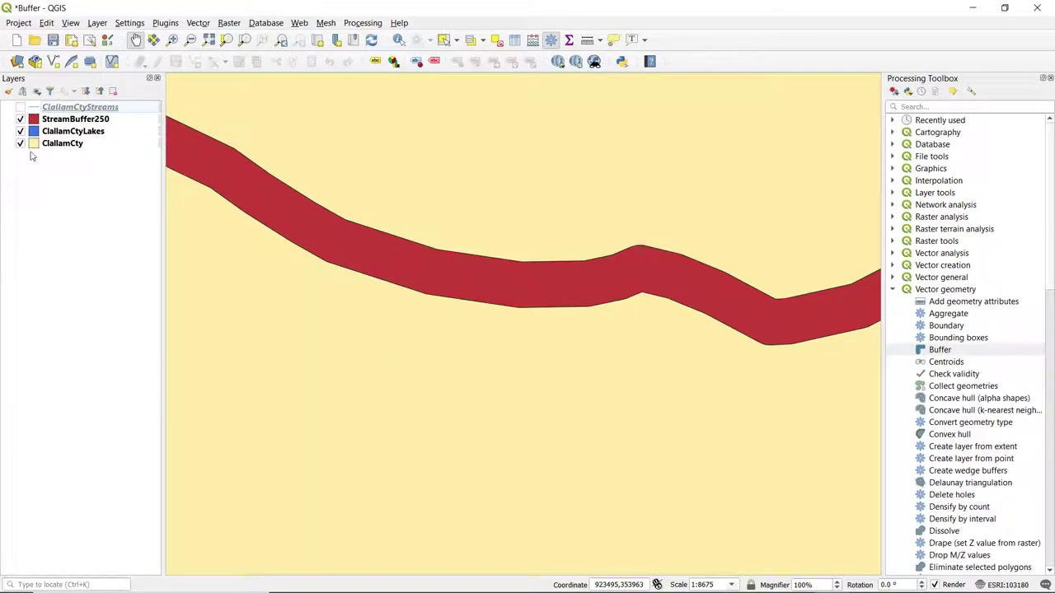
{"action": "scroll", "coordinate": [452, 333], "scroll_direction": "down", "scroll_amount": 2}
{"action": "scroll", "coordinate": [532, 392], "scroll_direction": "down", "scroll_amount": 1}
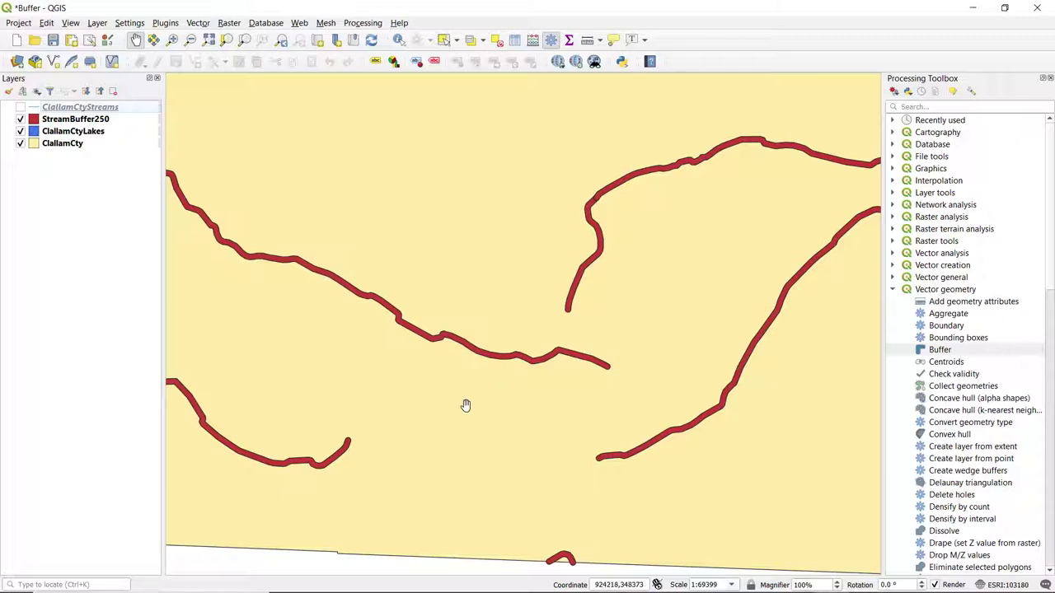
{"action": "scroll", "coordinate": [483, 255], "scroll_direction": "down", "scroll_amount": 3}
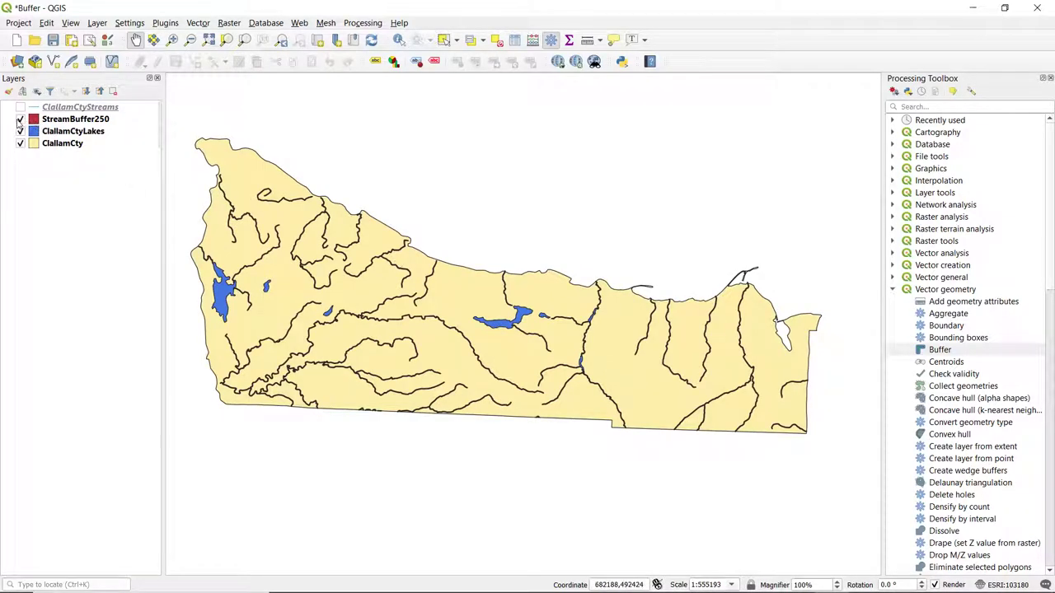
Hide StreamBuffer250 and reopen Buffer with ClallamCtyLakes as the input layer.
{"action": "left_click", "coordinate": [20, 120]}
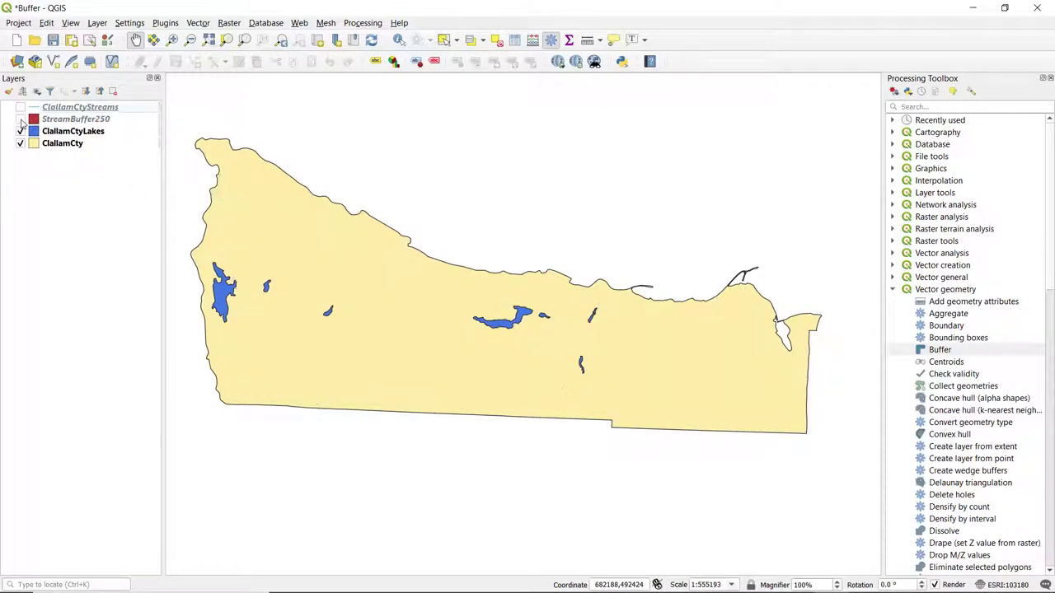
{"action": "double_click", "coordinate": [940, 351]}
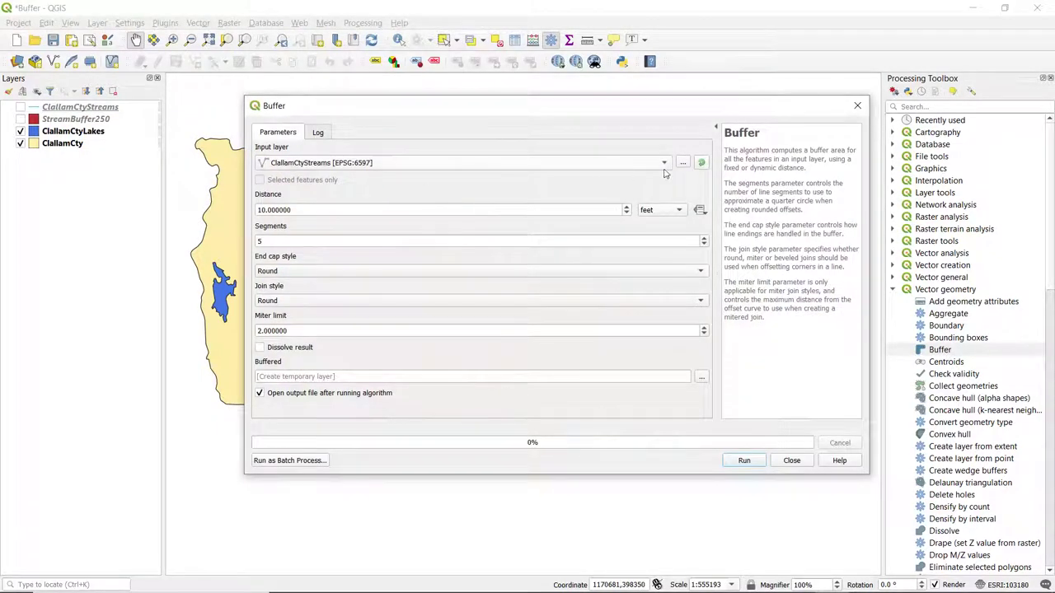
{"action": "left_click", "coordinate": [664, 165]}
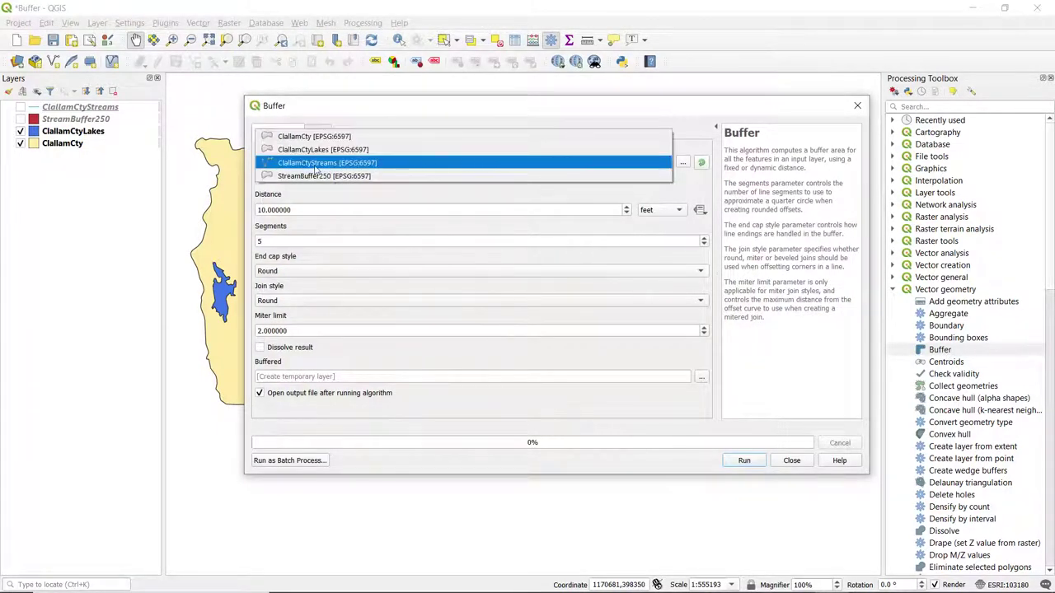
{"action": "left_click", "coordinate": [317, 152]}
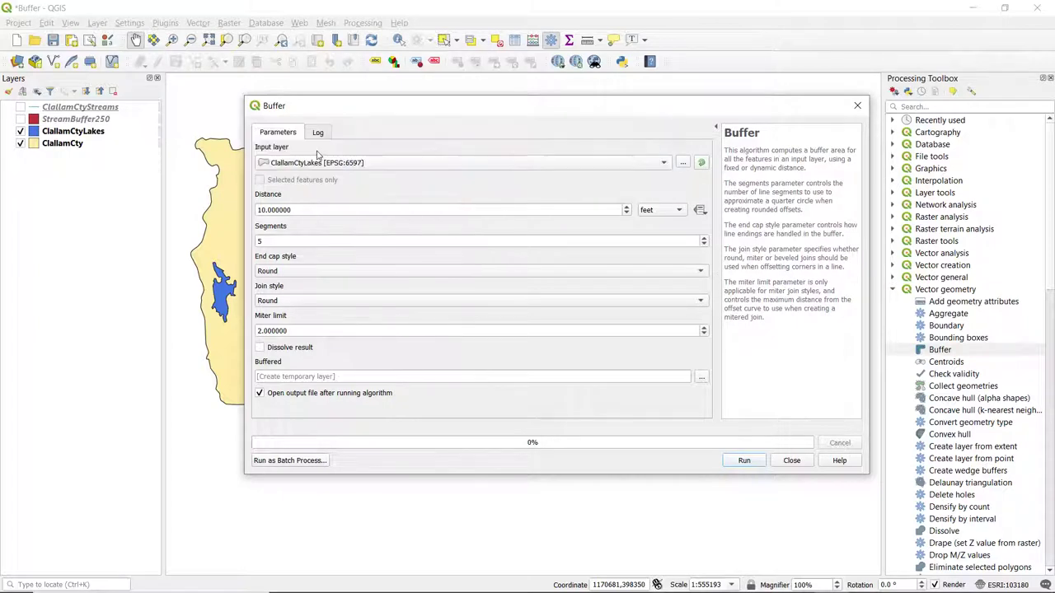
Run the lakes buffer at 250 feet with 25 segments.
{"action": "left_click", "coordinate": [262, 209]}
{"action": "key", "text": "BackSpace"}
{"action": "type", "text": "25"}
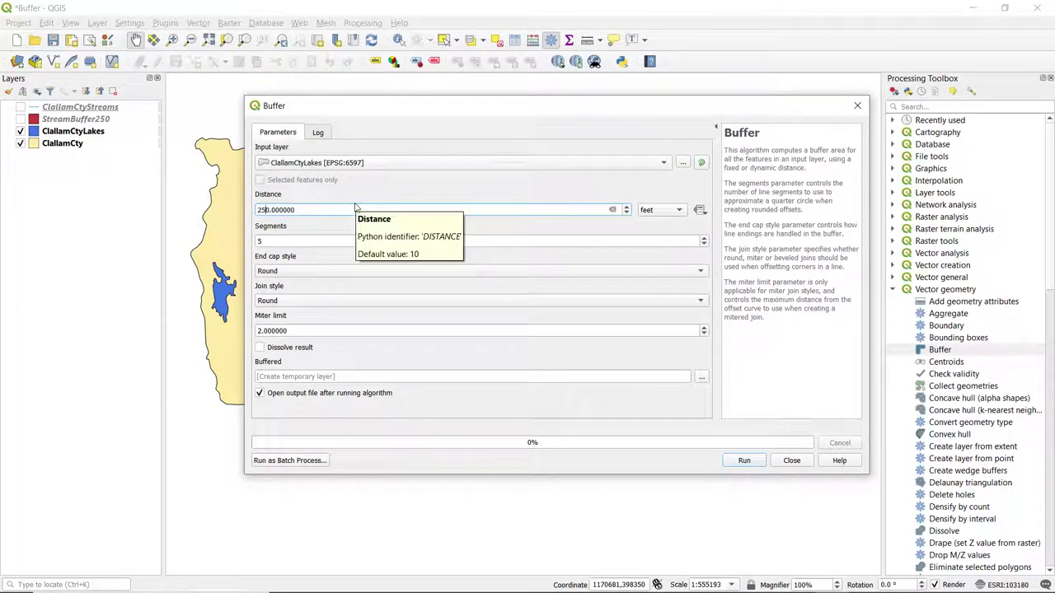
{"action": "left_click", "coordinate": [258, 242]}
{"action": "type", "text": "2"}
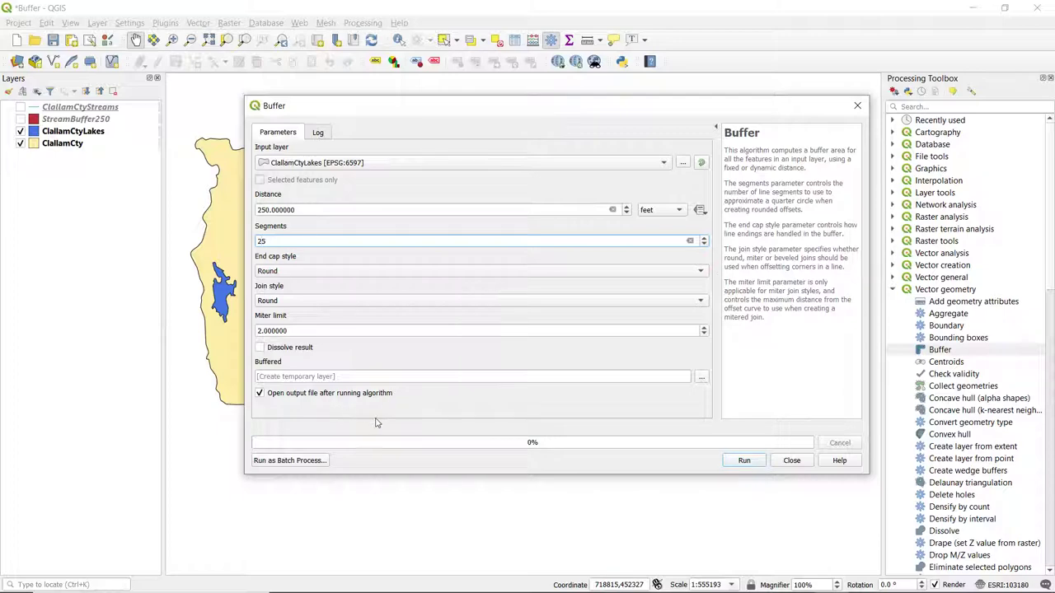
{"action": "left_click", "coordinate": [745, 462]}
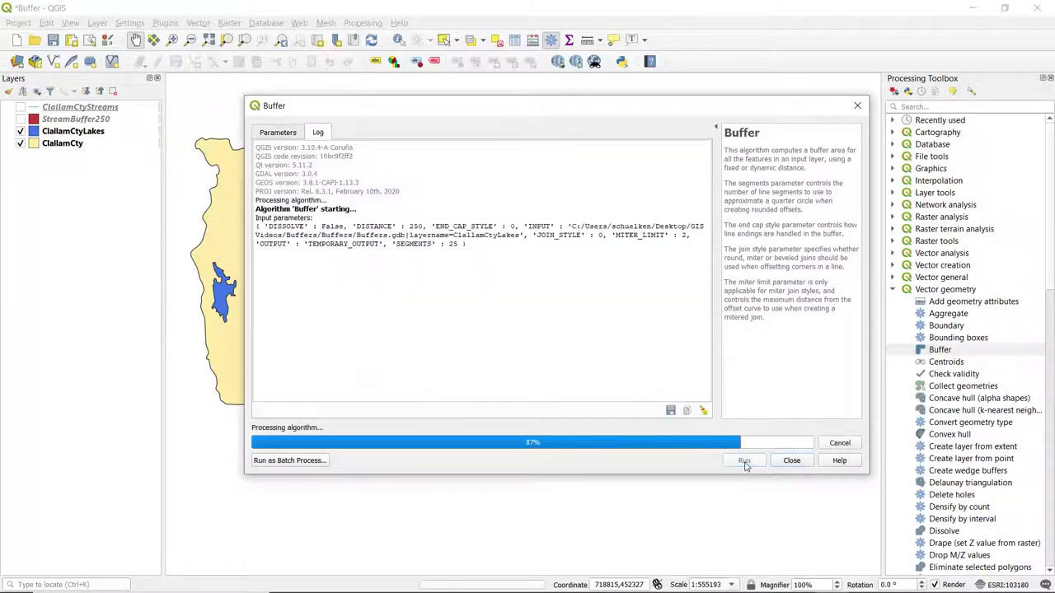
{"action": "left_click", "coordinate": [791, 460]}
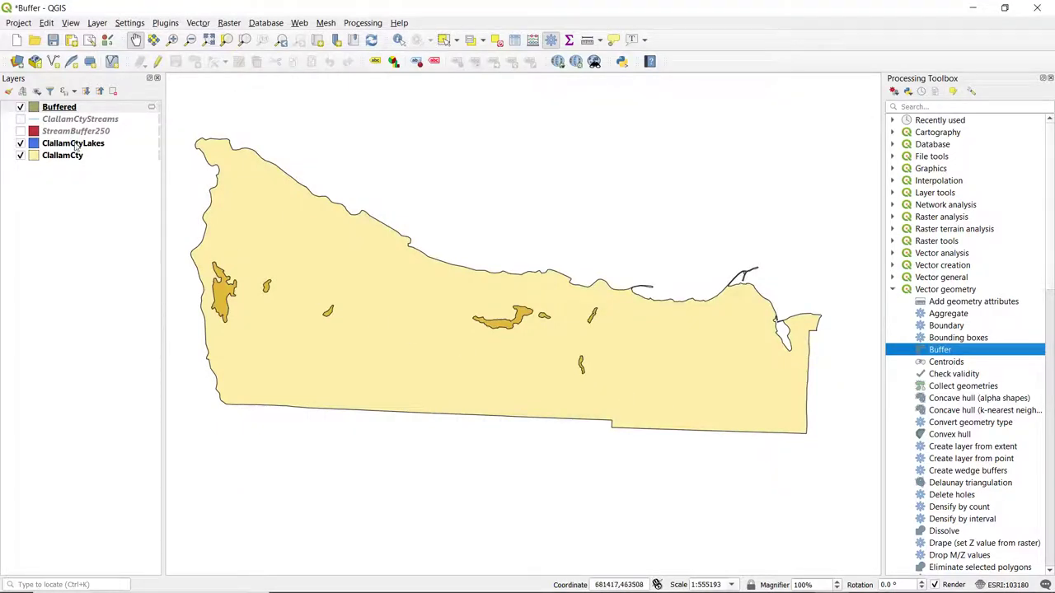
Move ClallamCtyLakes to the top, zoom to the central lake, and toggle it off and on.
{"action": "left_click_drag", "start_coordinate": [79, 146], "coordinate": [66, 106]}
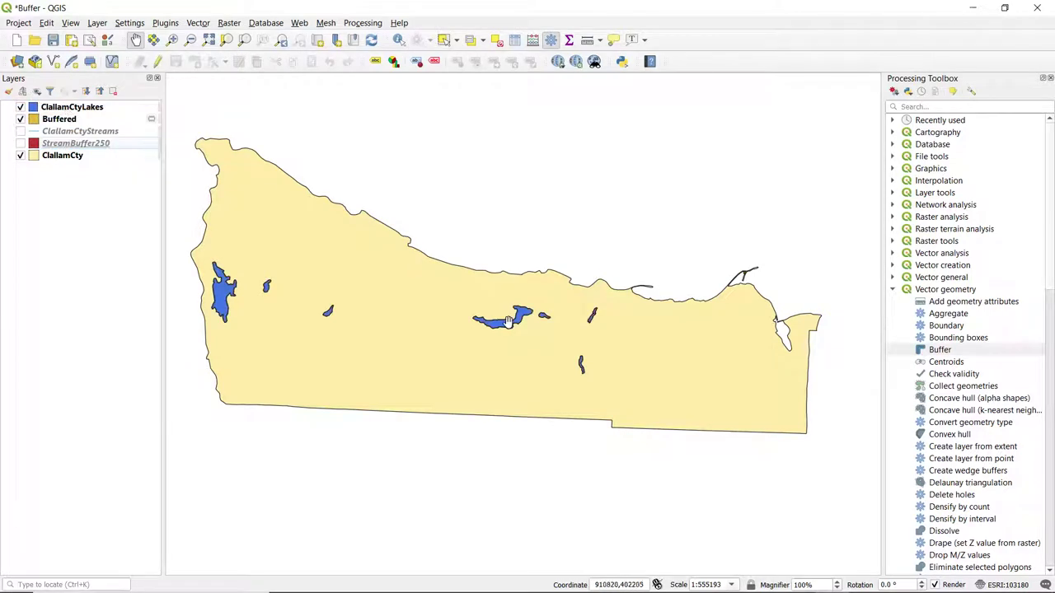
{"action": "scroll", "coordinate": [507, 321], "scroll_direction": "up", "scroll_amount": 3}
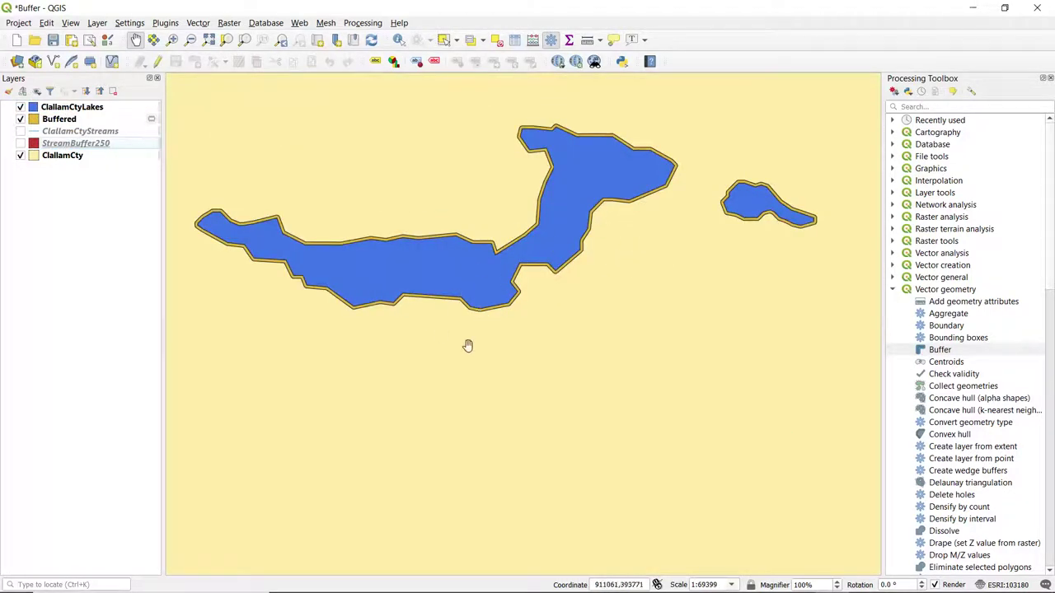
{"action": "left_click_drag", "start_coordinate": [599, 296], "coordinate": [654, 345]}
{"action": "scroll", "coordinate": [633, 295], "scroll_direction": "up", "scroll_amount": 1}
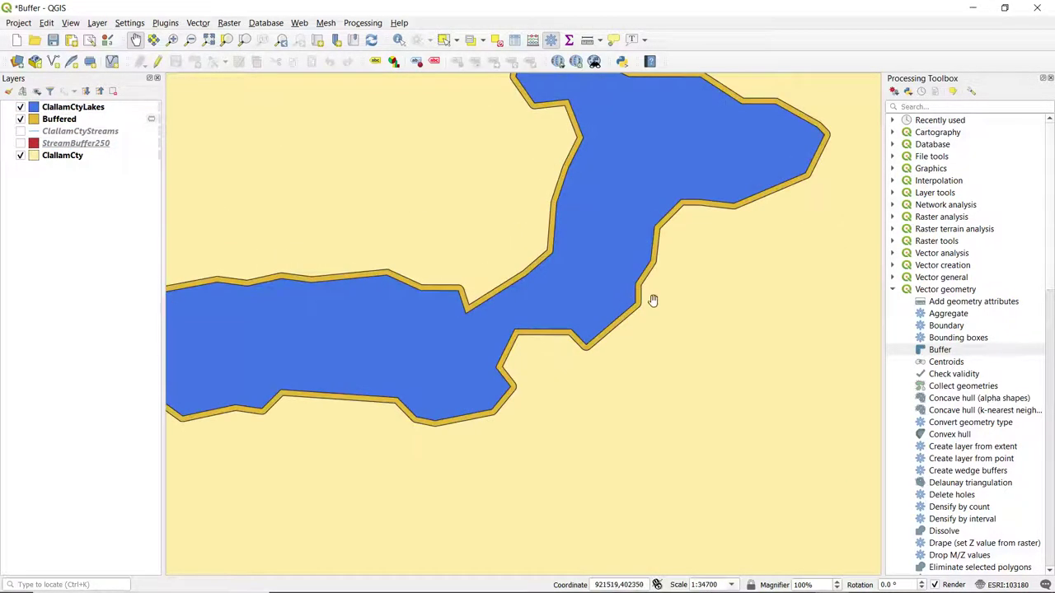
{"action": "left_click", "coordinate": [21, 107]}
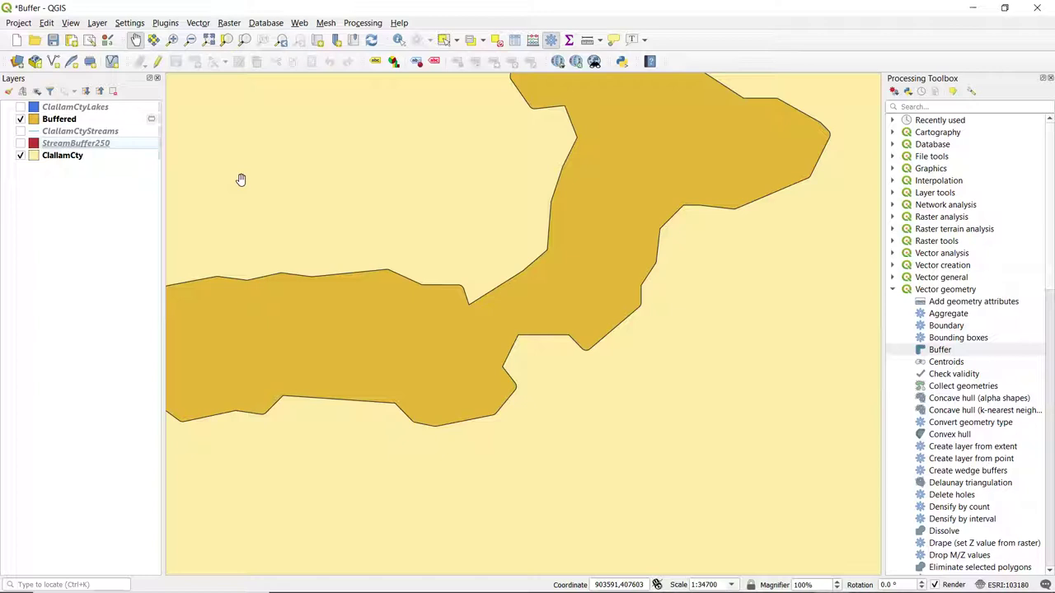
{"action": "left_click", "coordinate": [20, 107]}
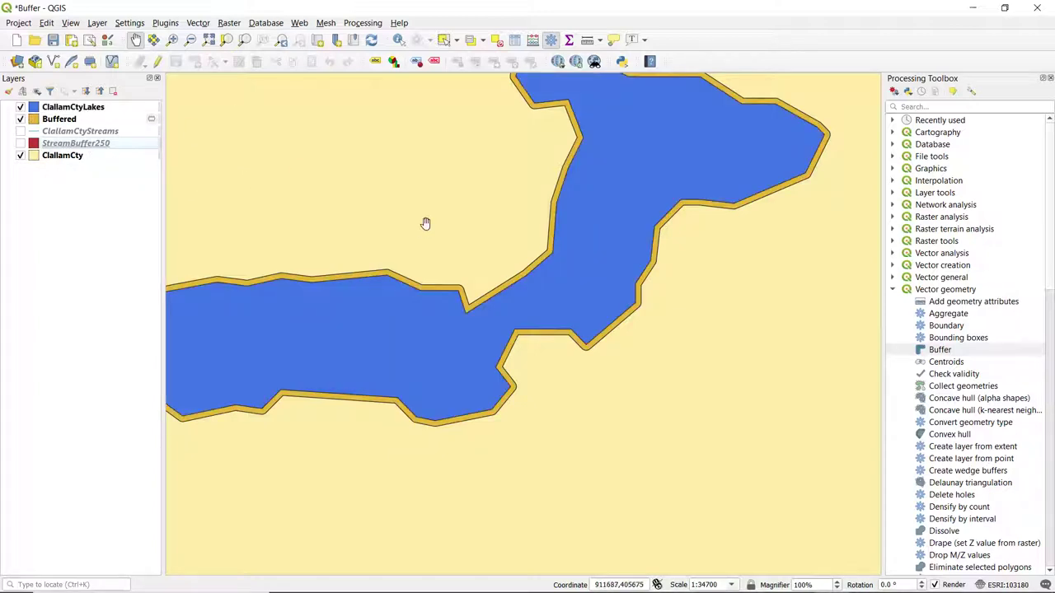
Open Difference from Vector overlay with Buffered as input and ClallamCtyLakes as overlay.
{"action": "left_click", "coordinate": [892, 289]}
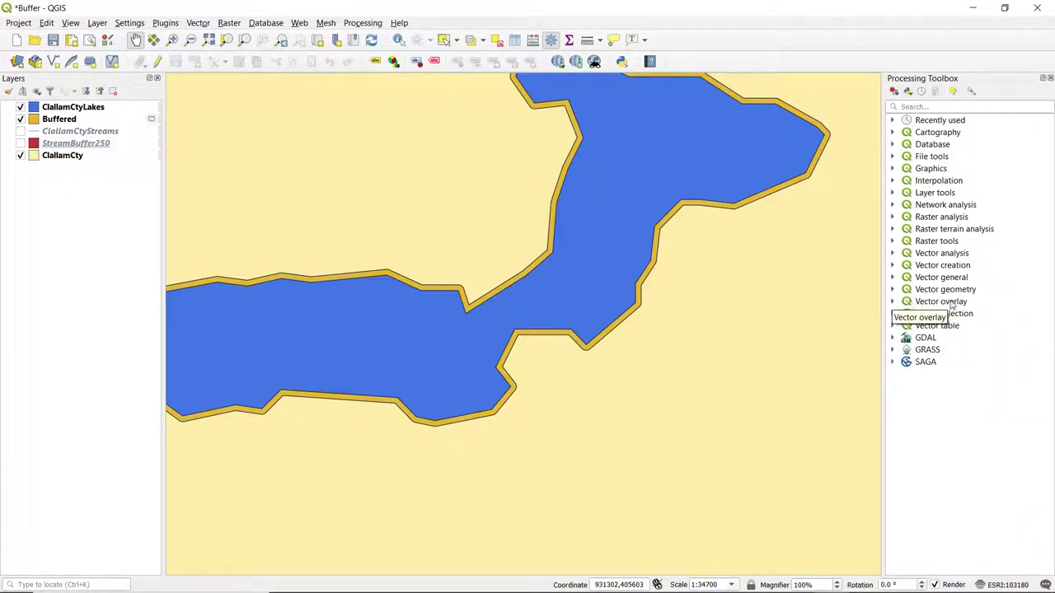
{"action": "left_click", "coordinate": [892, 301]}
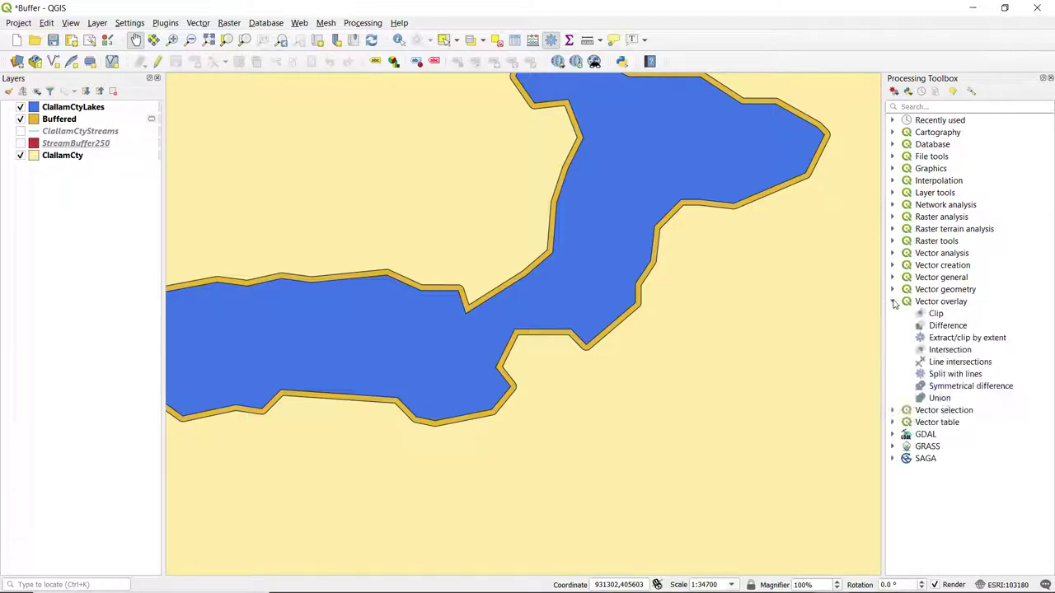
{"action": "double_click", "coordinate": [948, 326]}
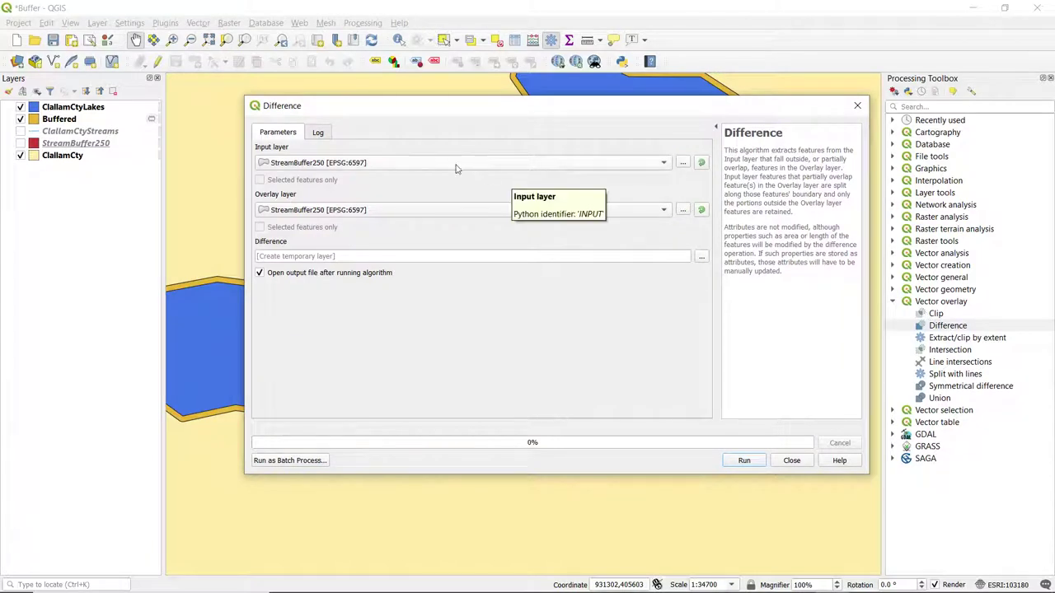
{"action": "left_click", "coordinate": [368, 166]}
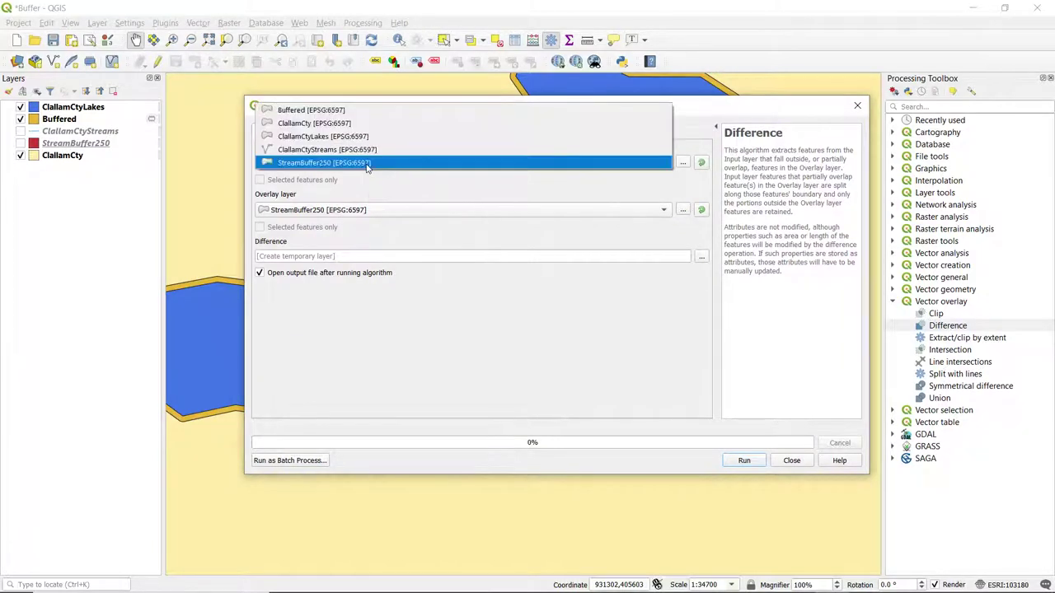
{"action": "left_click", "coordinate": [293, 112]}
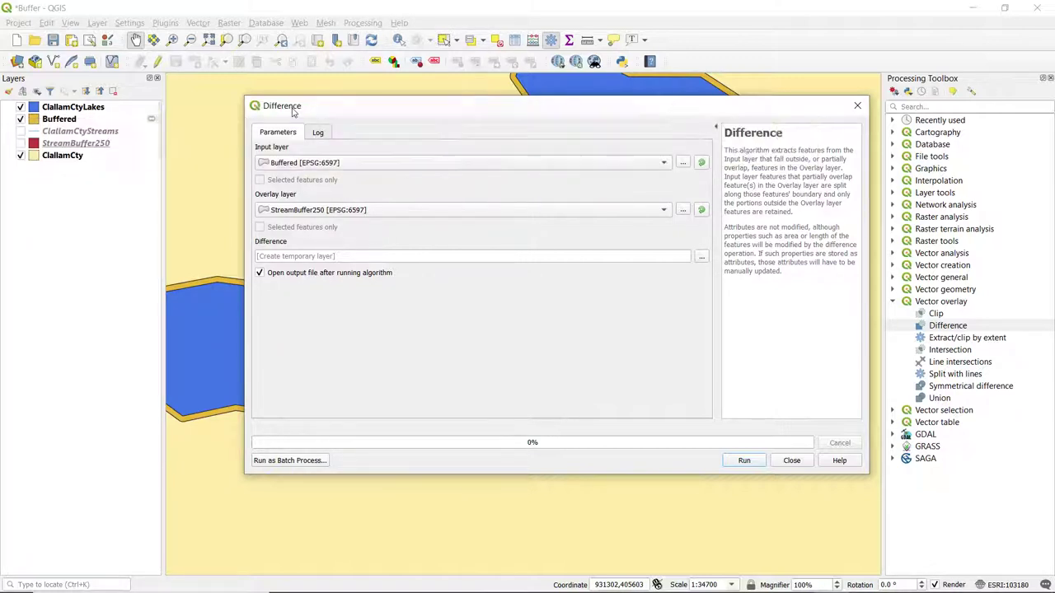
{"action": "left_click", "coordinate": [308, 211]}
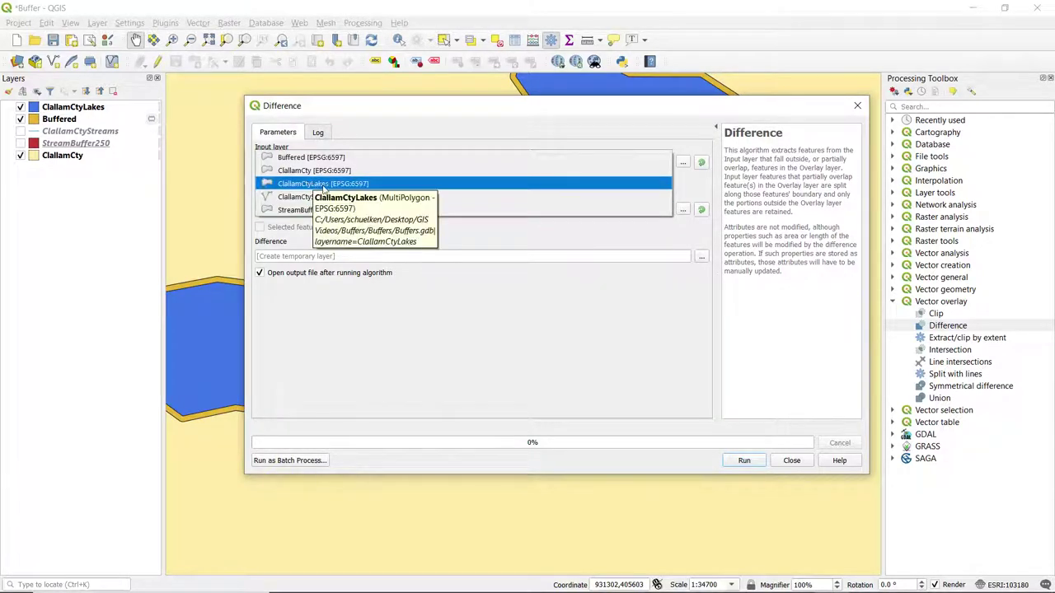
{"action": "left_click", "coordinate": [323, 185]}
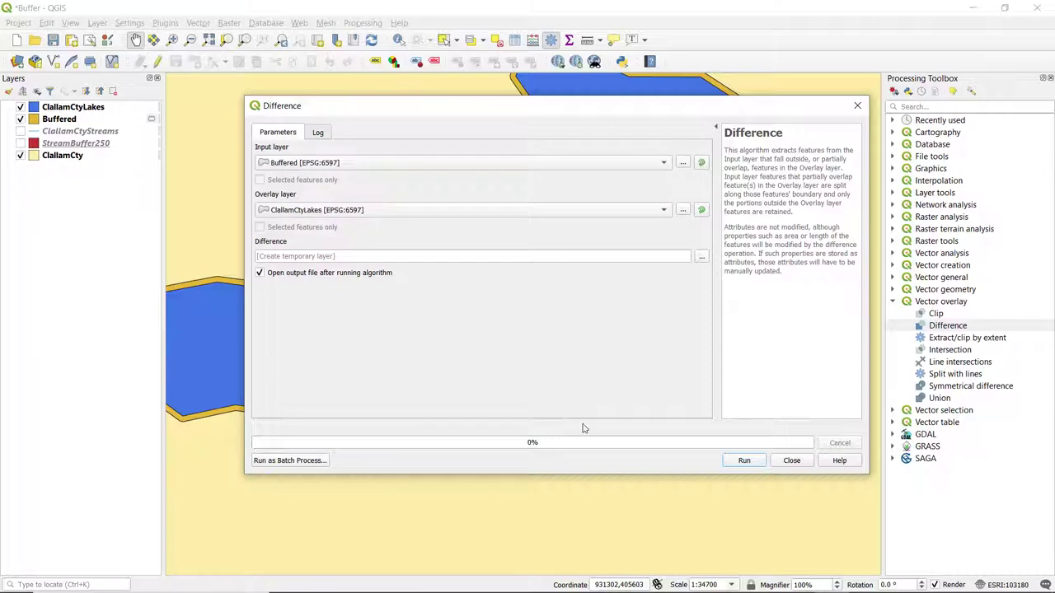
{"action": "left_click", "coordinate": [701, 258]}
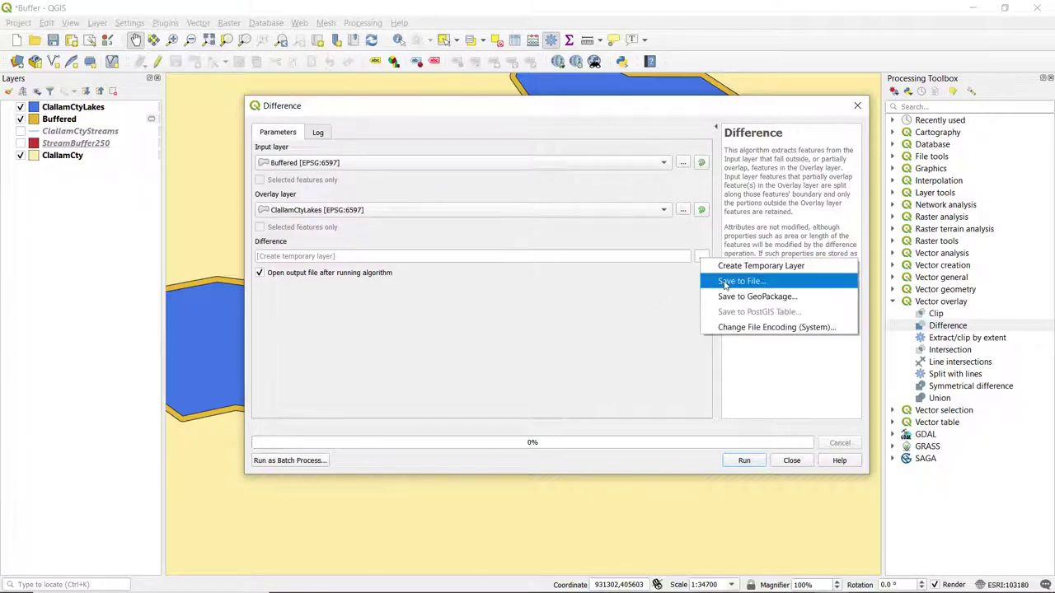
Save the Difference output as LakesBuffer250 and run it.
{"action": "left_click", "coordinate": [726, 283]}
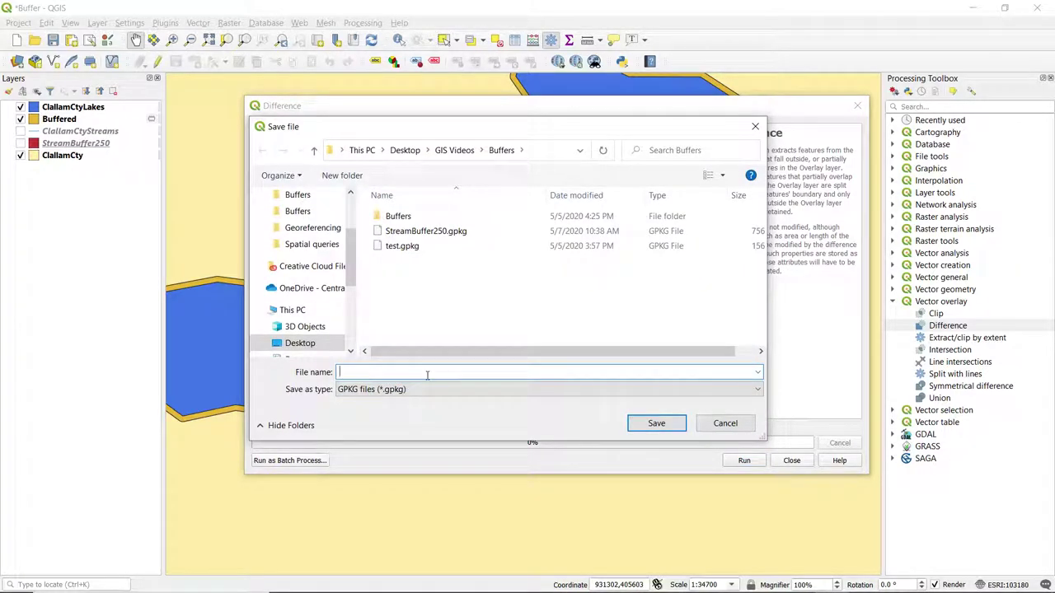
{"action": "type", "text": "LakesBuffer250"}
{"action": "left_click", "coordinate": [665, 427]}
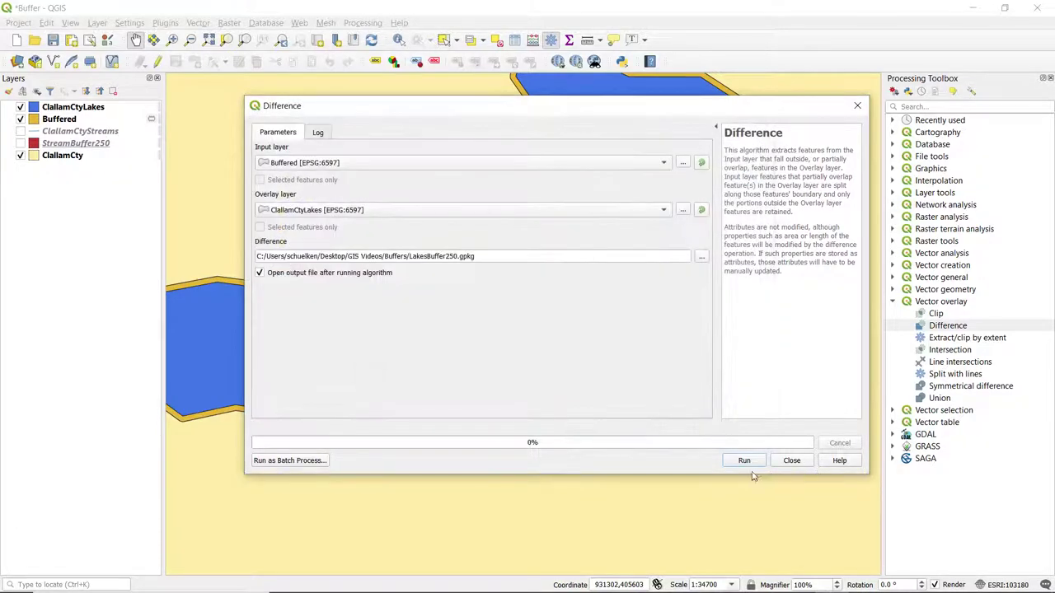
{"action": "left_click", "coordinate": [745, 463]}
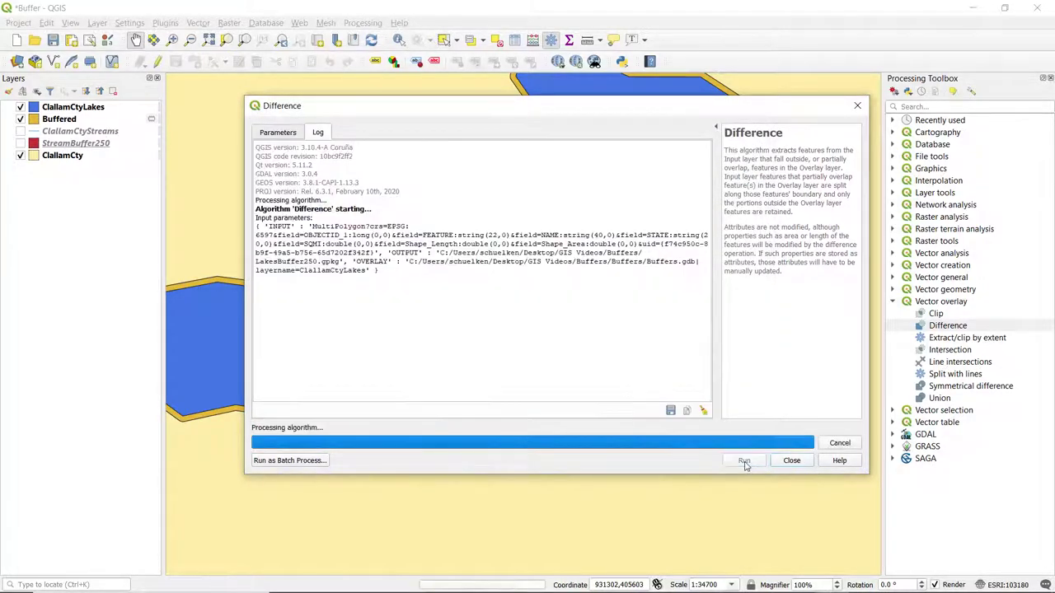
{"action": "left_click", "coordinate": [791, 461]}
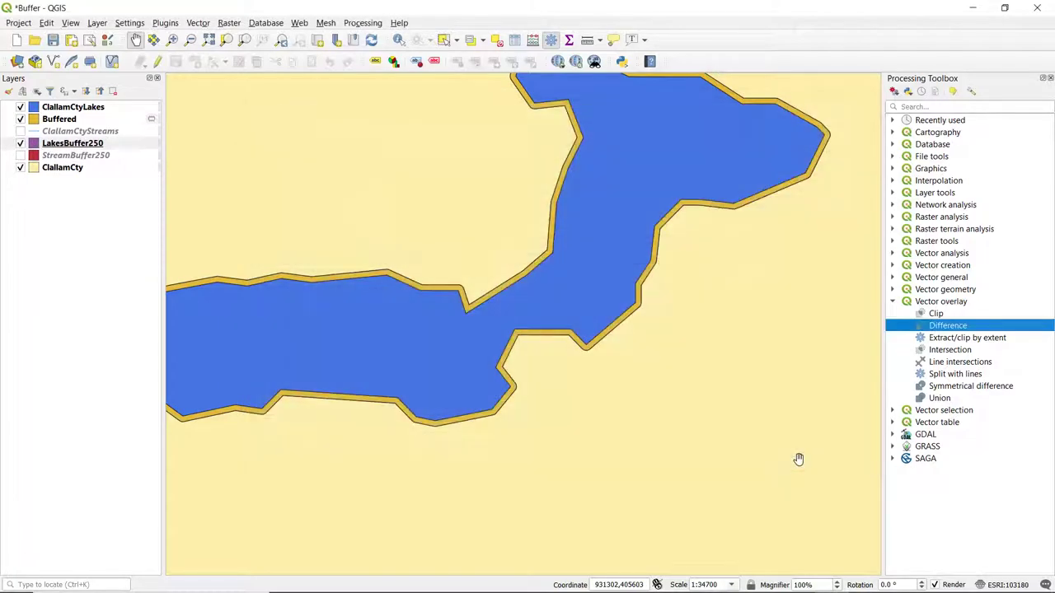
Hide Buffered and ClallamCtyLakes, then recentre and zoom out on the lake rings.
{"action": "left_click", "coordinate": [20, 118]}
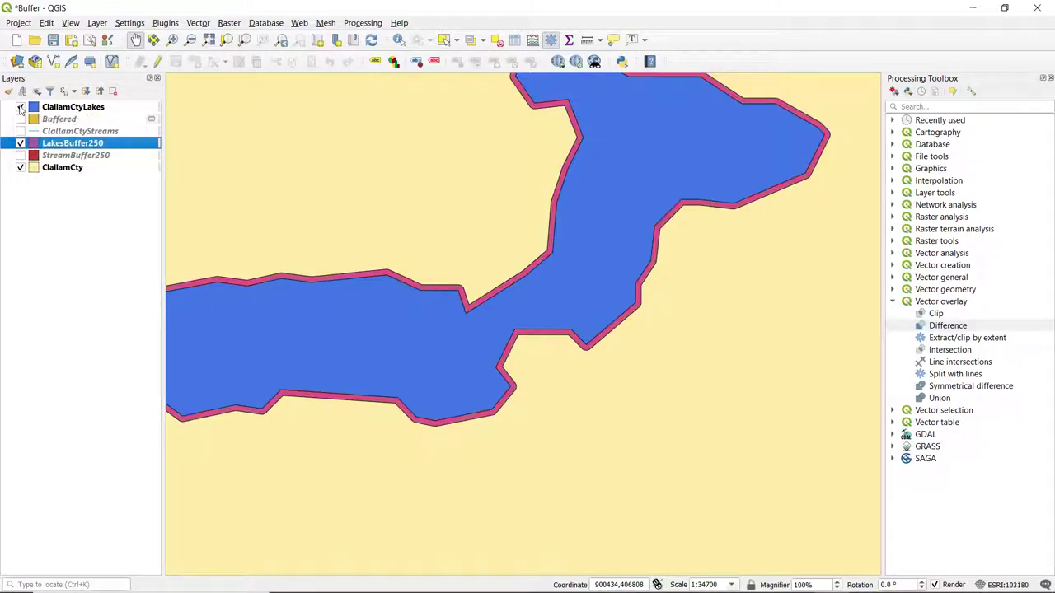
{"action": "left_click", "coordinate": [20, 108]}
{"action": "mouse_move", "coordinate": [594, 407]}
{"action": "left_mouse_down"}
{"action": "mouse_move", "coordinate": [603, 426]}
{"action": "mouse_move", "coordinate": [627, 426]}
{"action": "mouse_move", "coordinate": [605, 420]}
{"action": "left_mouse_up"}
{"action": "scroll", "coordinate": [626, 411], "scroll_direction": "down", "scroll_amount": 1}
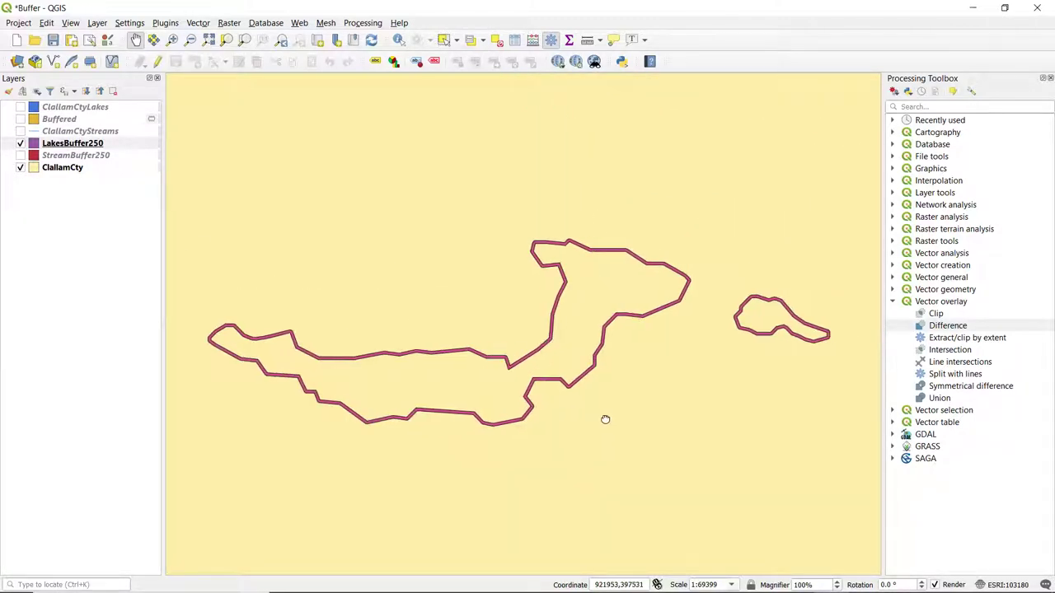